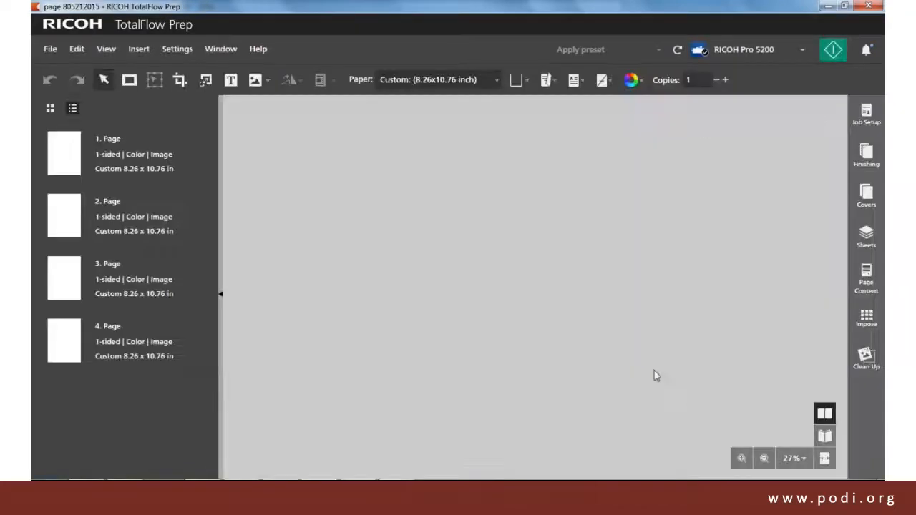
- Mask out the scanned black borders on pages 1-4, keeping the text area, and return to the sheet view
{"action": "double_click", "coordinate": [305, 185]}
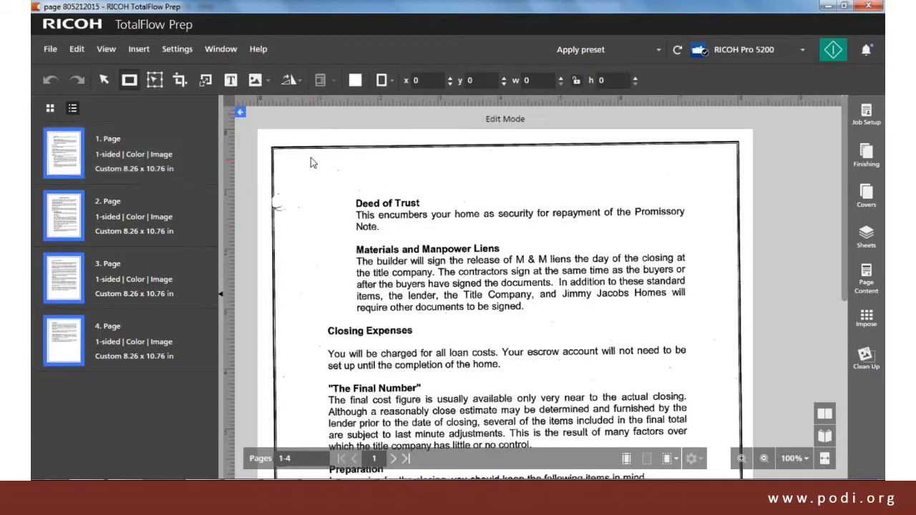
{"action": "left_click_drag", "start_coordinate": [294, 165], "coordinate": [714, 407]}
{"action": "left_click", "coordinate": [777, 326]}
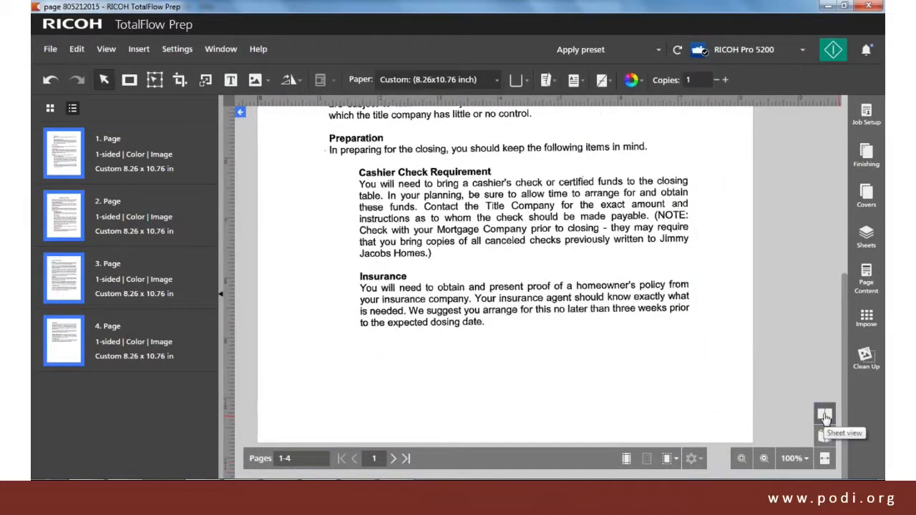
{"action": "left_click", "coordinate": [825, 414]}
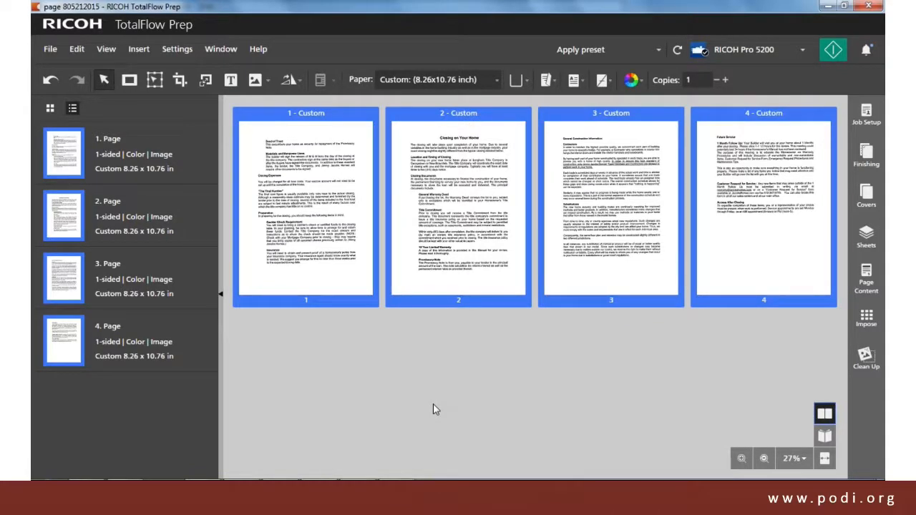
- Deskew all four selected pages using the automatic angle
{"action": "left_click", "coordinate": [866, 362]}
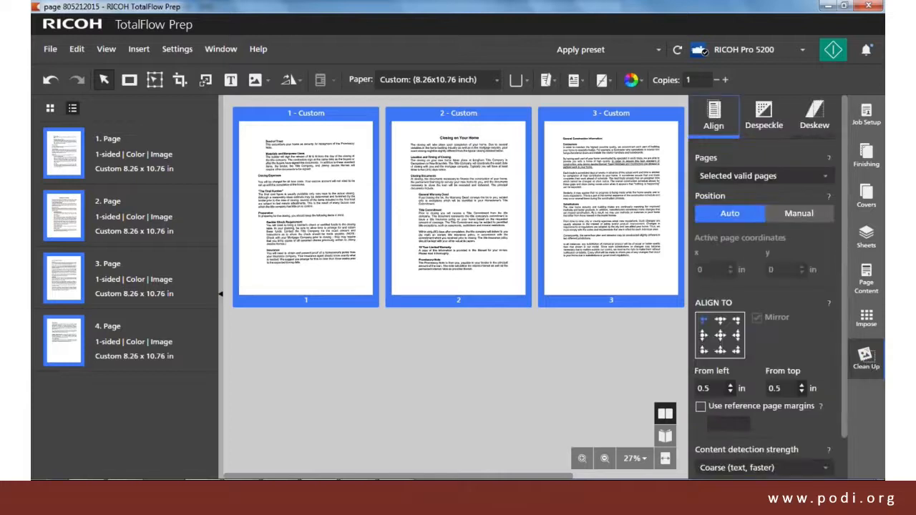
{"action": "left_click", "coordinate": [816, 123]}
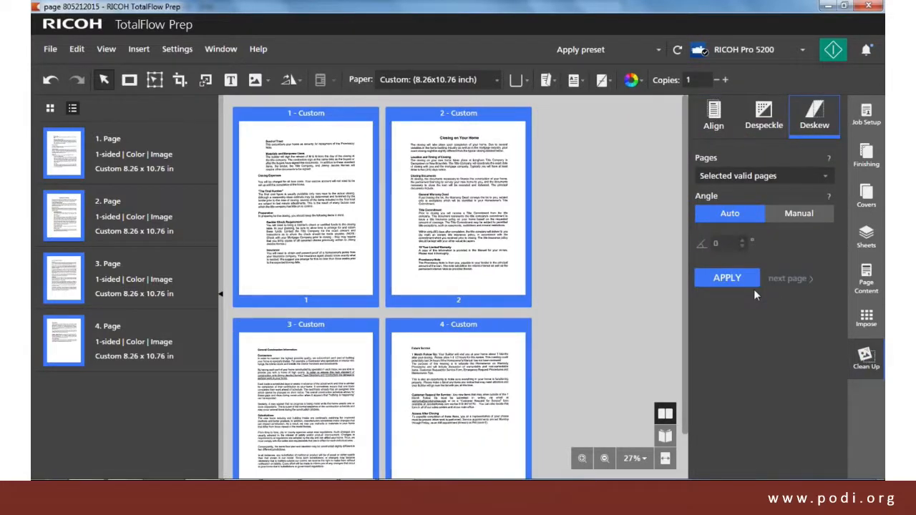
{"action": "left_click", "coordinate": [720, 218]}
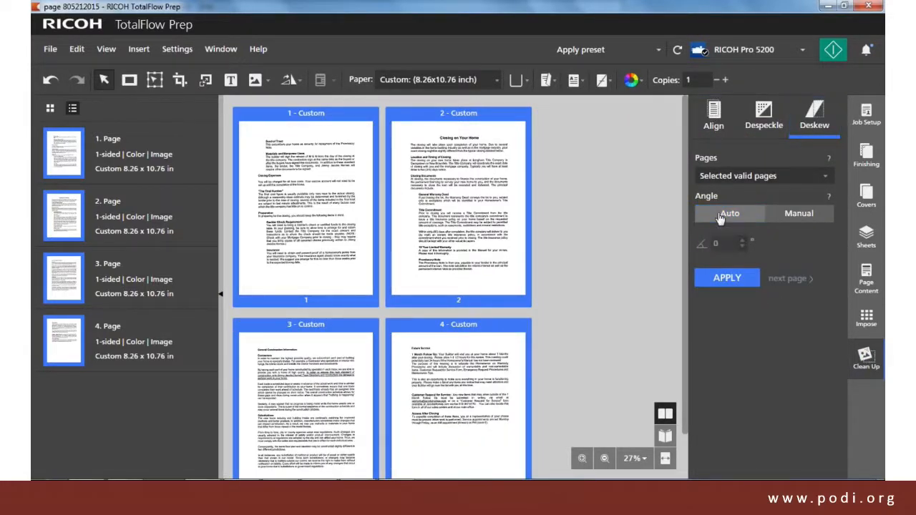
{"action": "left_click", "coordinate": [727, 278]}
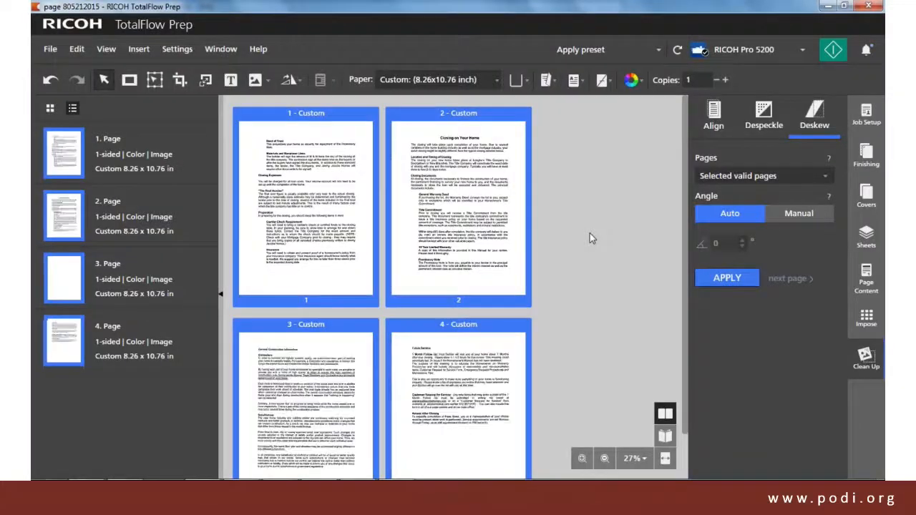
- Examine the alignment of pages 1 to 4 by overlaying them in the Light Table view
{"action": "right_click", "coordinate": [111, 215]}
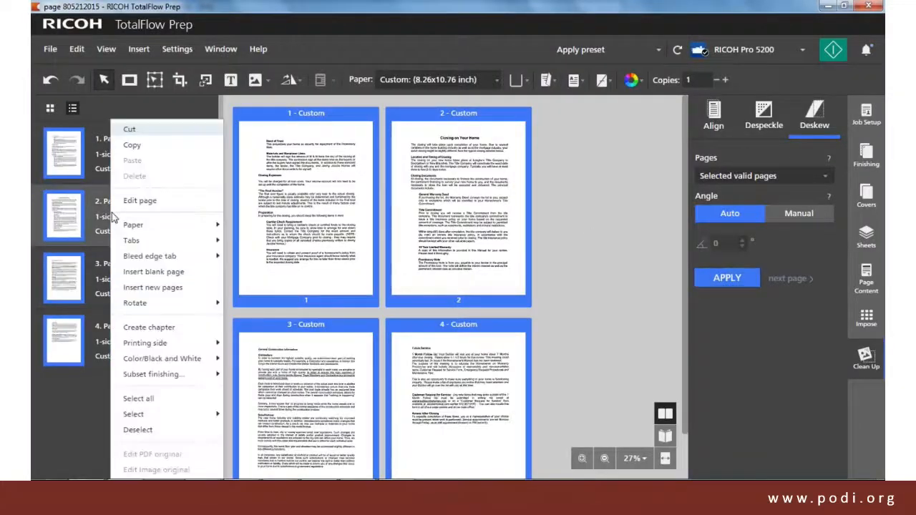
{"action": "mouse_move", "coordinate": [152, 417]}
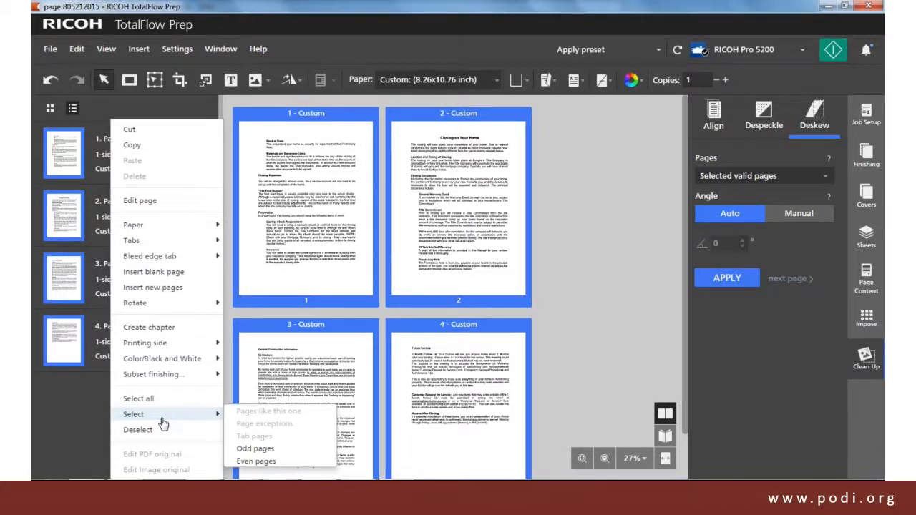
{"action": "key", "text": "Escape"}
{"action": "left_click", "coordinate": [106, 49]}
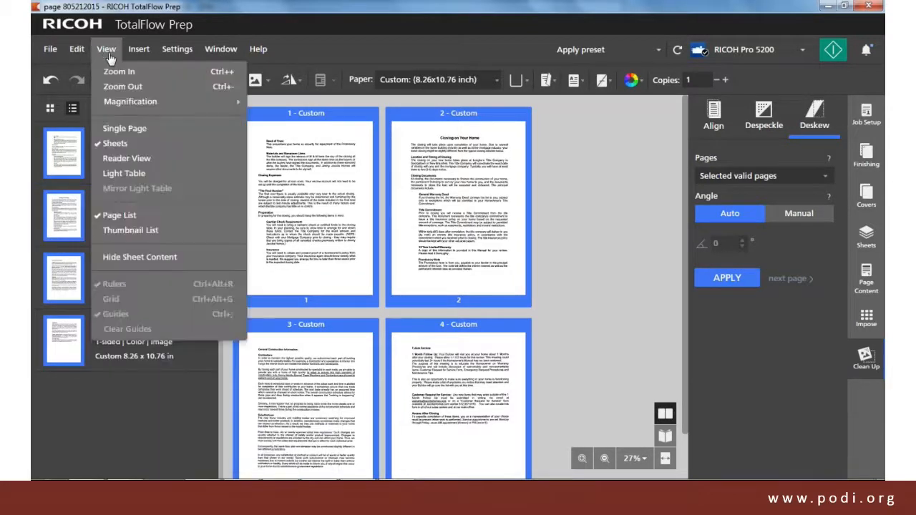
{"action": "left_click", "coordinate": [136, 181]}
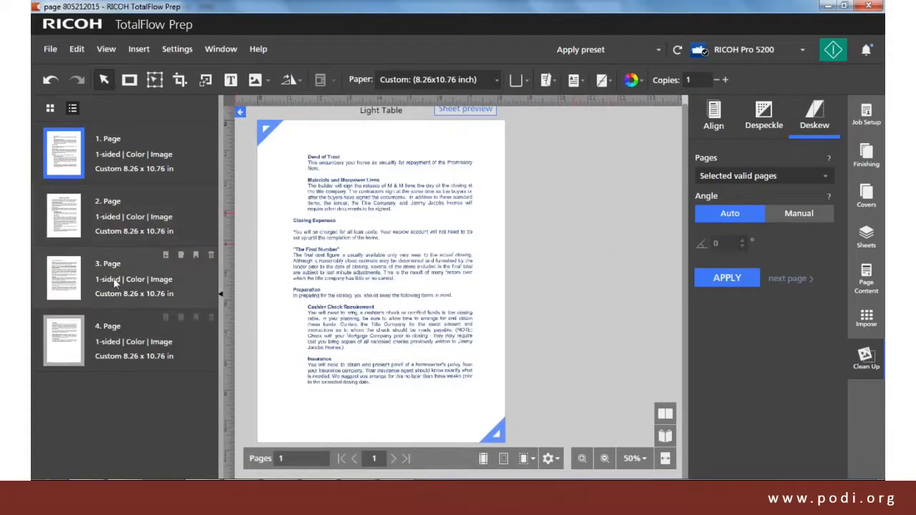
{"action": "left_click", "coordinate": [123, 342], "text": "shift"}
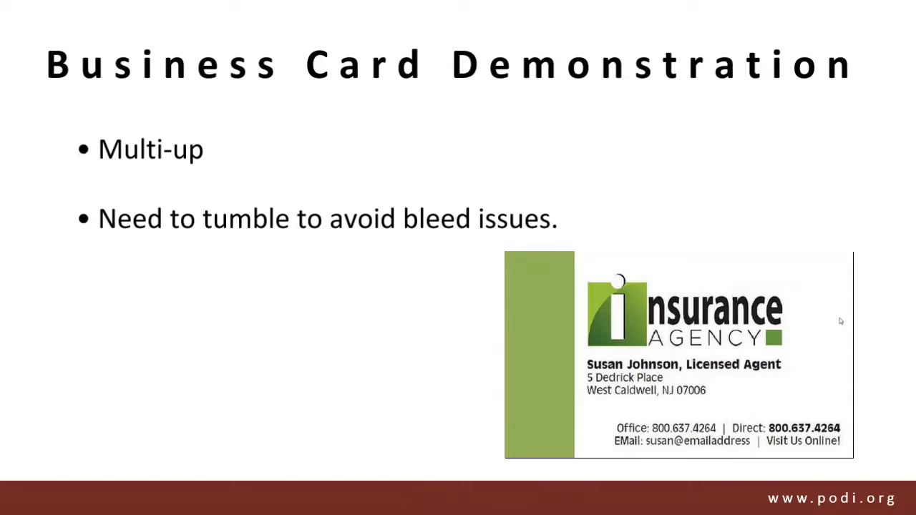
{"action": "left_click", "coordinate": [839, 318]}
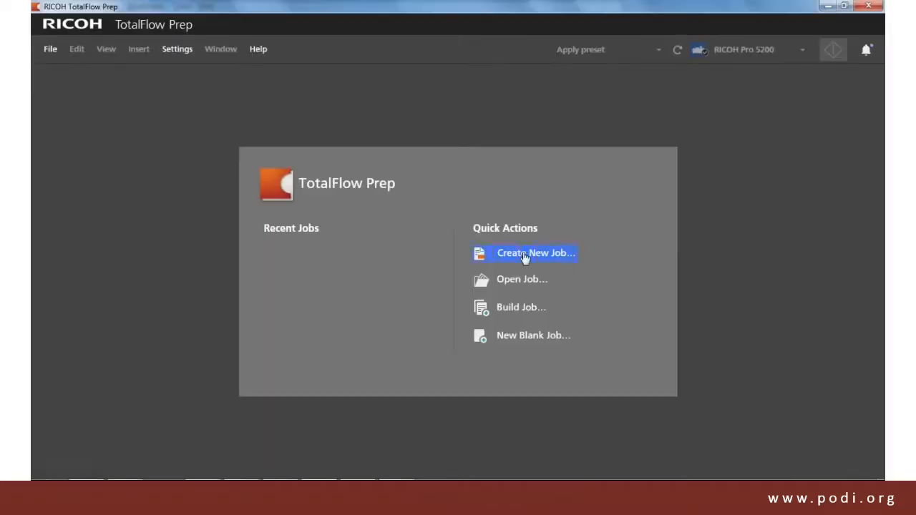
- Create a new job from the BizCardGreen file and open its Advanced Imposition settings
{"action": "left_click", "coordinate": [526, 255]}
{"action": "left_click", "coordinate": [490, 294]}
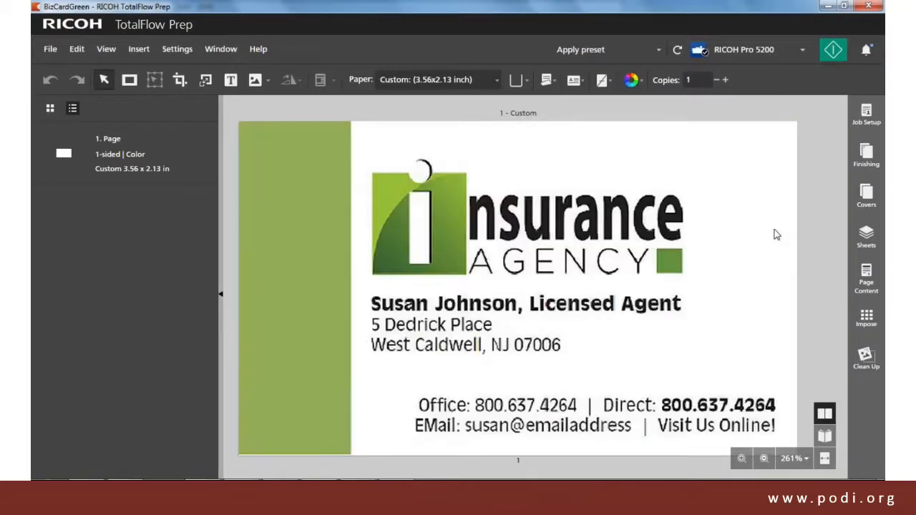
{"action": "left_click", "coordinate": [865, 319]}
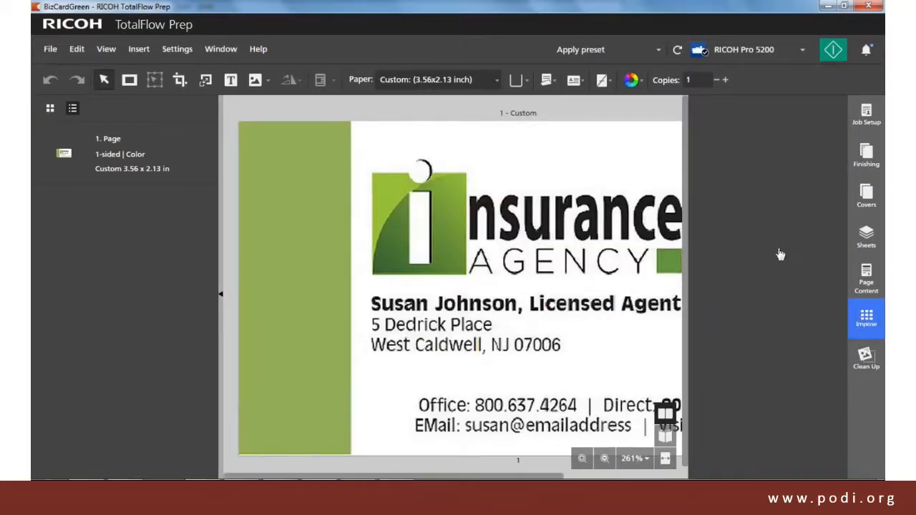
{"action": "left_click", "coordinate": [746, 161]}
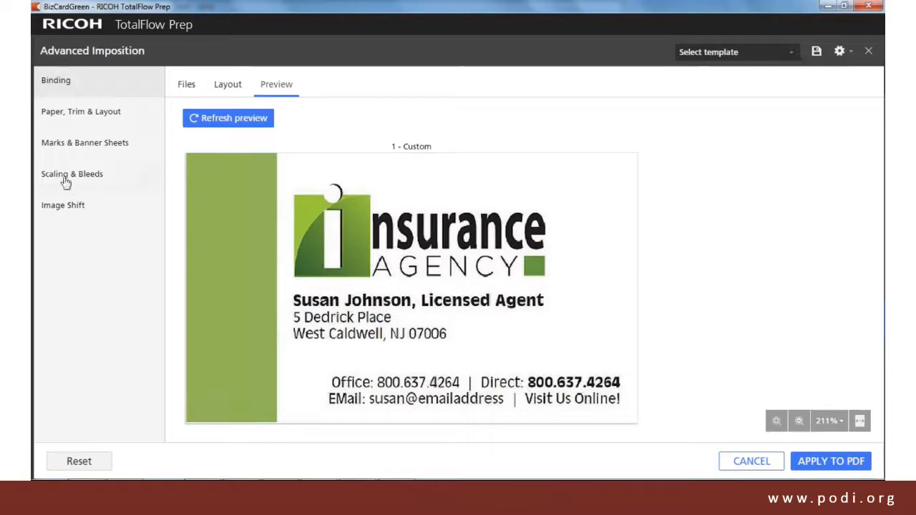
- Review the imposition's paper, trim, layout and marks settings and the setup options for a new layout template
{"action": "left_click", "coordinate": [79, 116]}
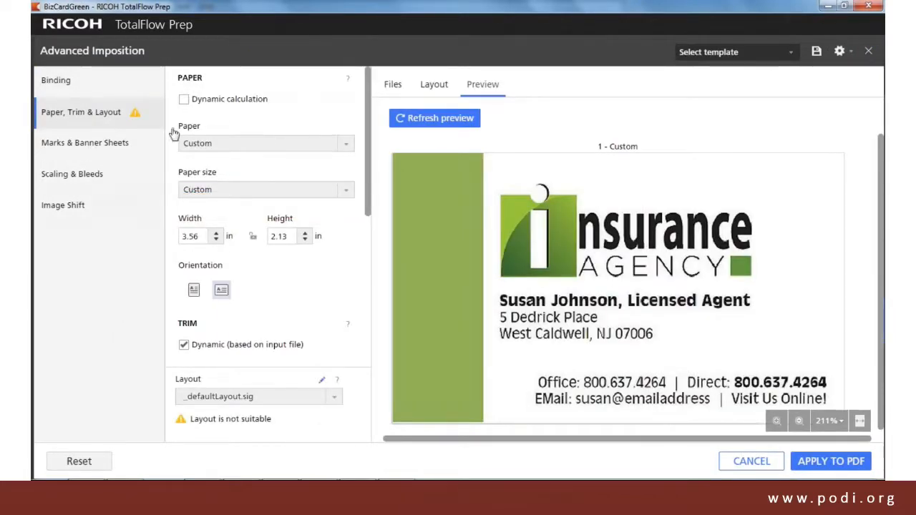
{"action": "left_click", "coordinate": [98, 146]}
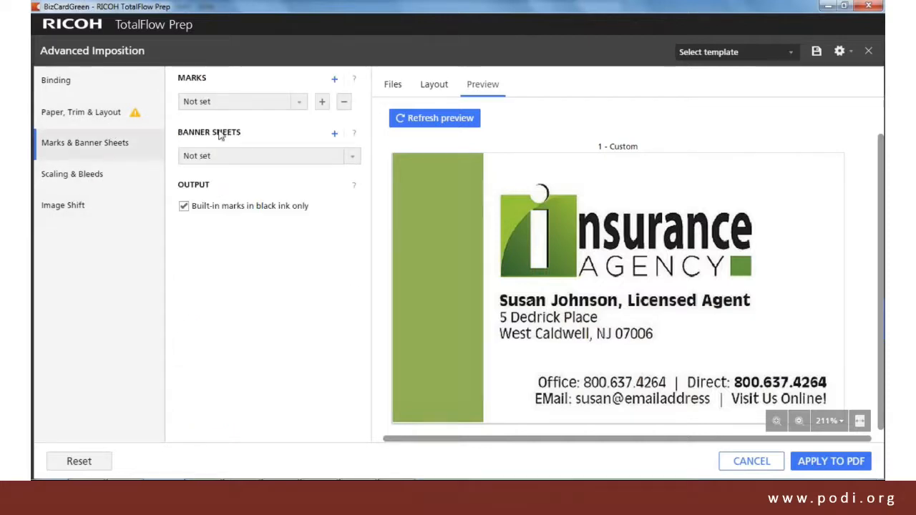
{"action": "left_click", "coordinate": [850, 53]}
{"action": "left_click", "coordinate": [783, 138]}
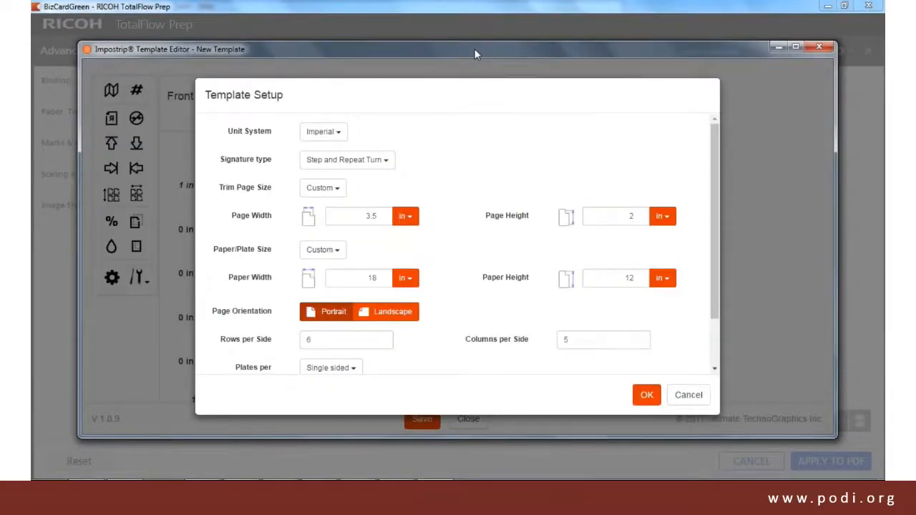
{"action": "left_click", "coordinate": [648, 396]}
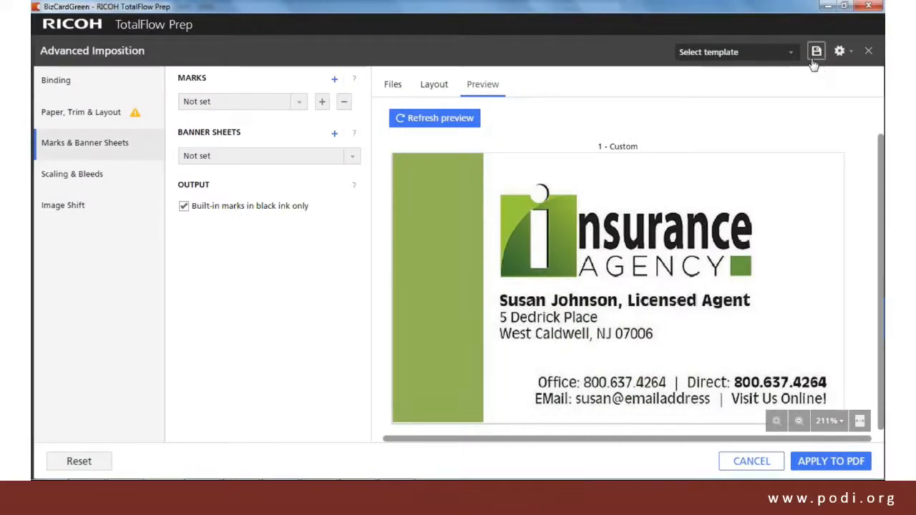
- Load the "bizcard on 12x18 tumbled" imposition template and refresh the preview at 50% zoom
{"action": "left_click", "coordinate": [786, 51]}
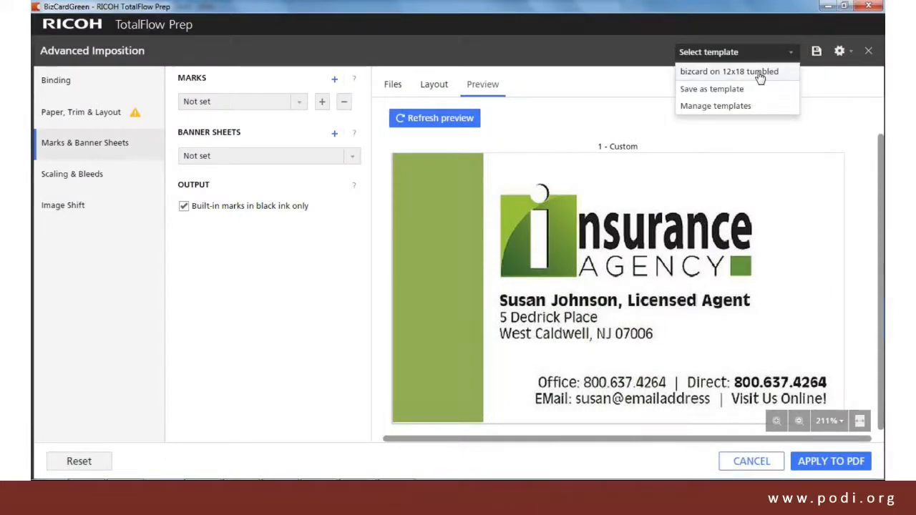
{"action": "left_click", "coordinate": [760, 75]}
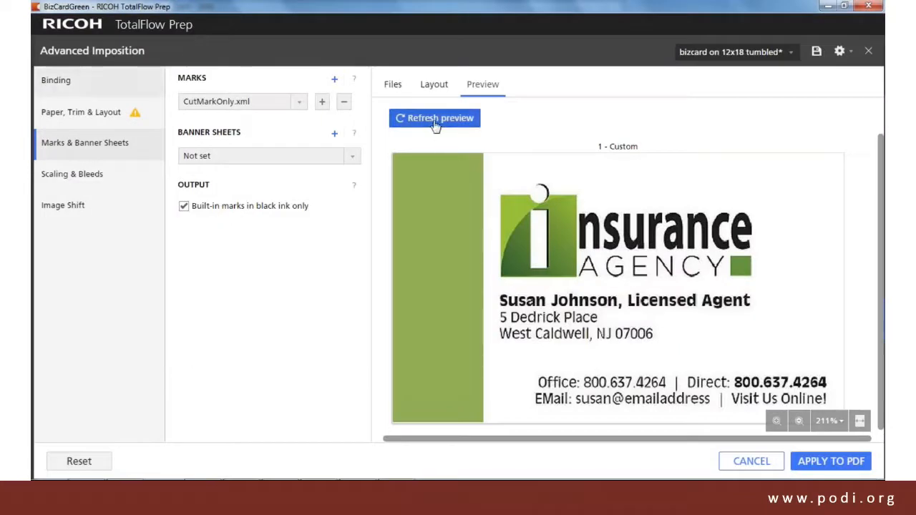
{"action": "left_click", "coordinate": [434, 121]}
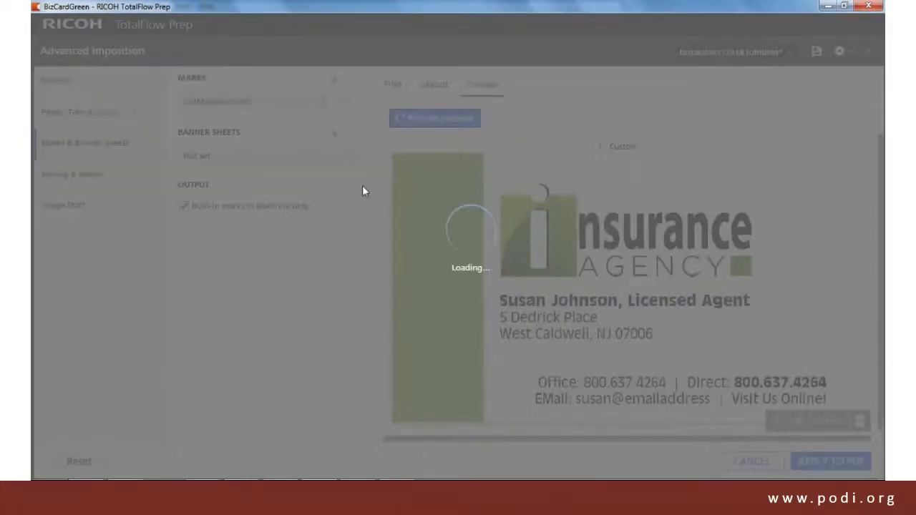
{"action": "left_click", "coordinate": [836, 422]}
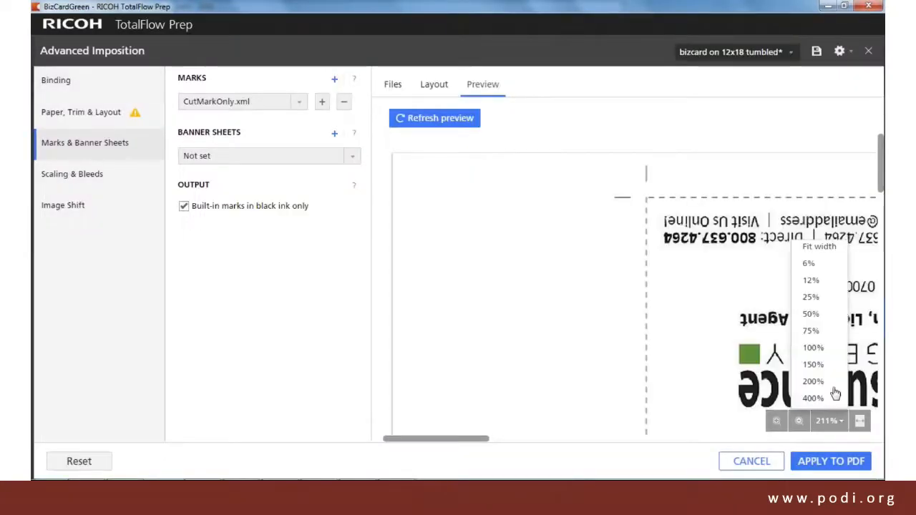
{"action": "left_click", "coordinate": [811, 315]}
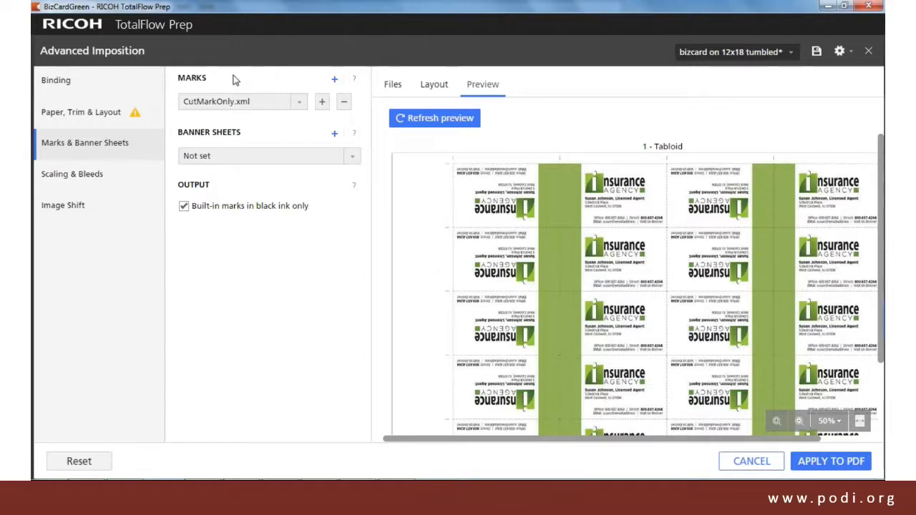
- Apply the tumbled business card imposition to the PDF and bring up the imposed sheet for checking
{"action": "left_click", "coordinate": [83, 147]}
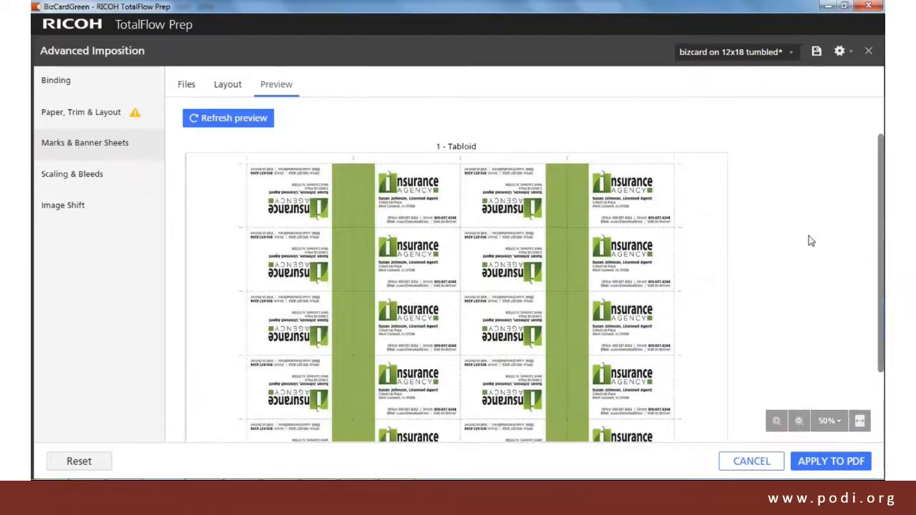
{"action": "left_click", "coordinate": [812, 465]}
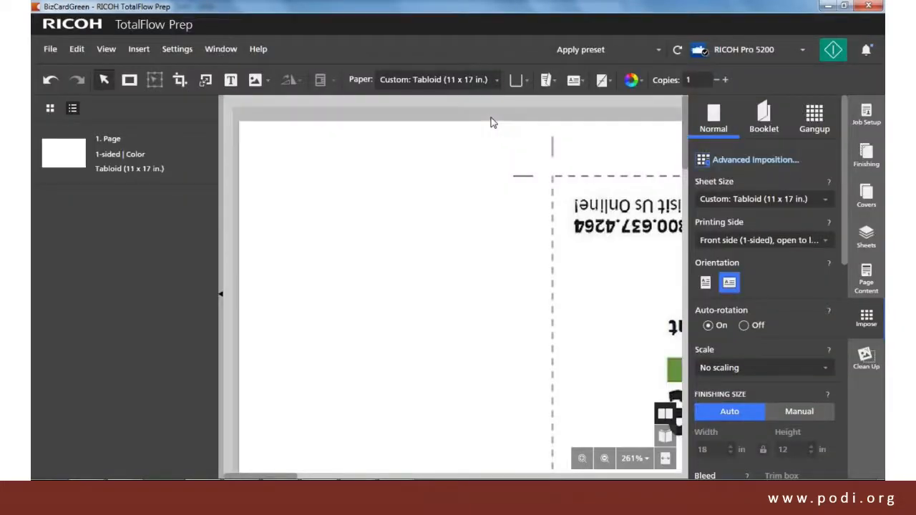
{"action": "left_click", "coordinate": [634, 459]}
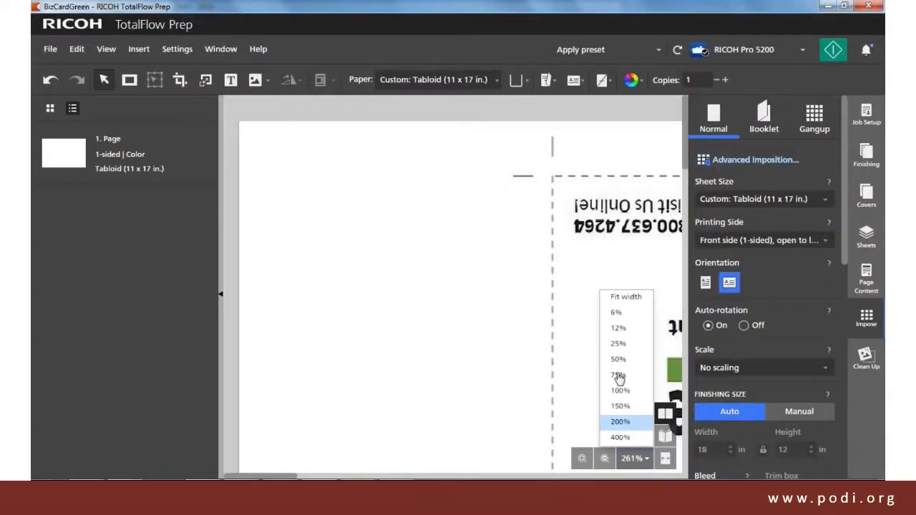
{"action": "left_click", "coordinate": [64, 153]}
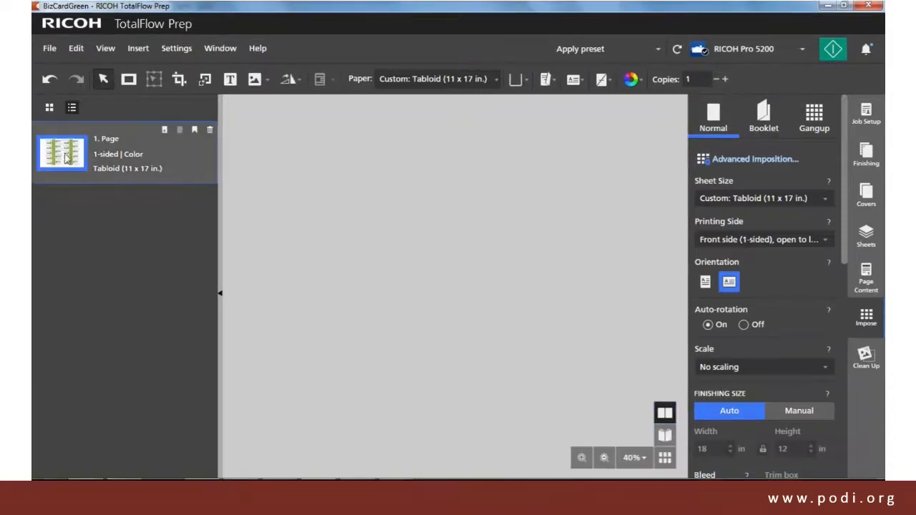
{"action": "double_click", "coordinate": [66, 152]}
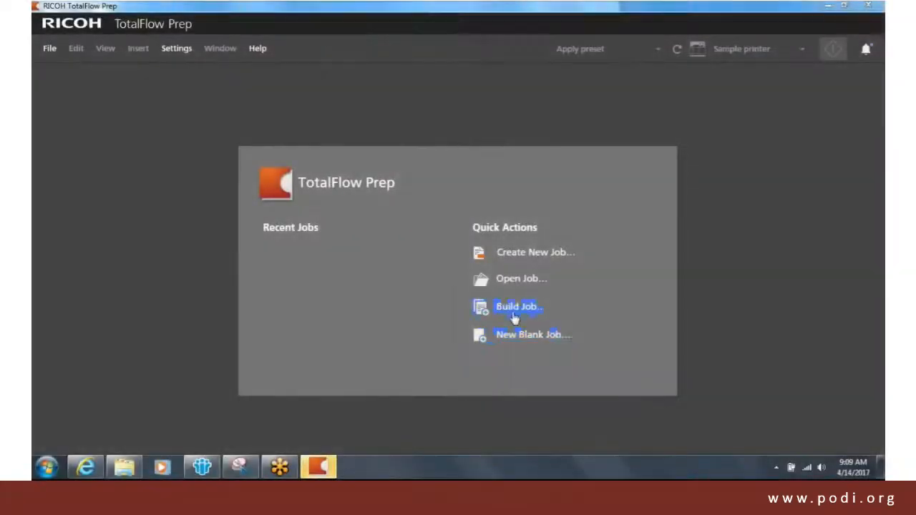
- Build a new job from RHPS ticket.pdf with 25 copies of the ticket
{"action": "left_click", "coordinate": [514, 315]}
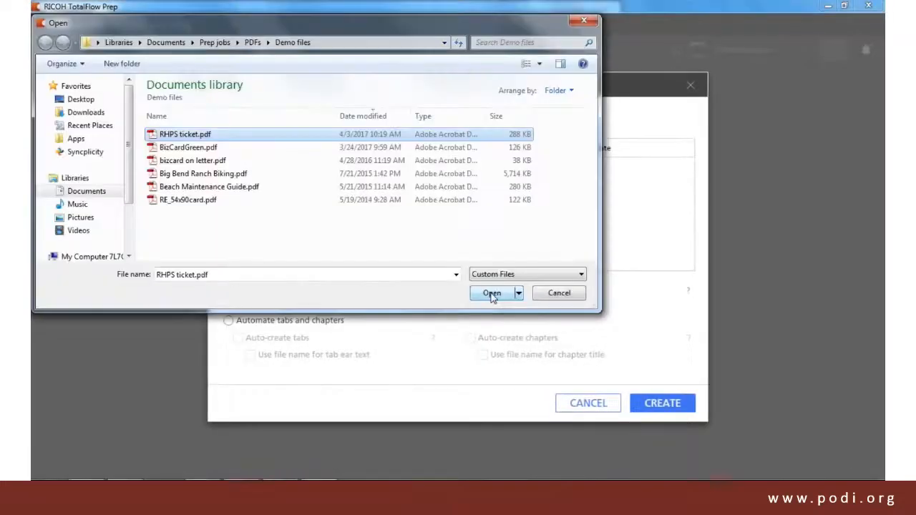
{"action": "left_click", "coordinate": [492, 293]}
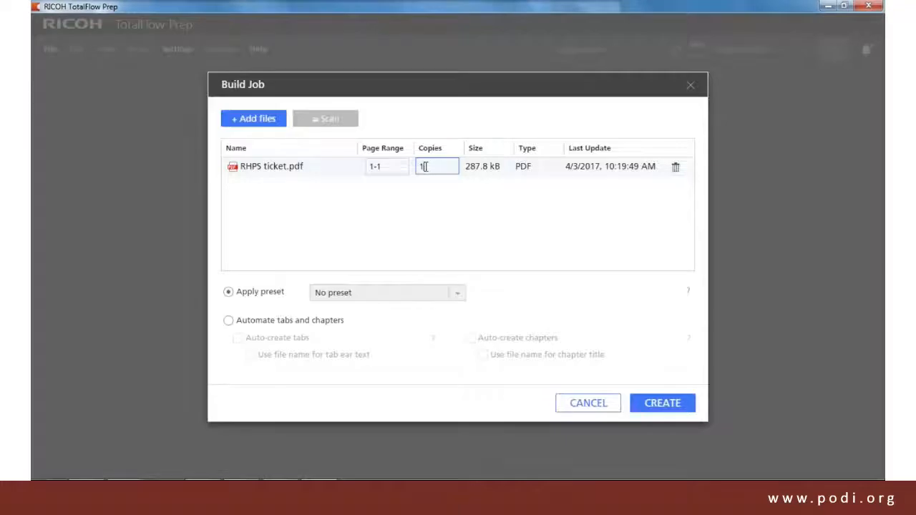
{"action": "type", "text": "25"}
{"action": "left_click", "coordinate": [663, 403]}
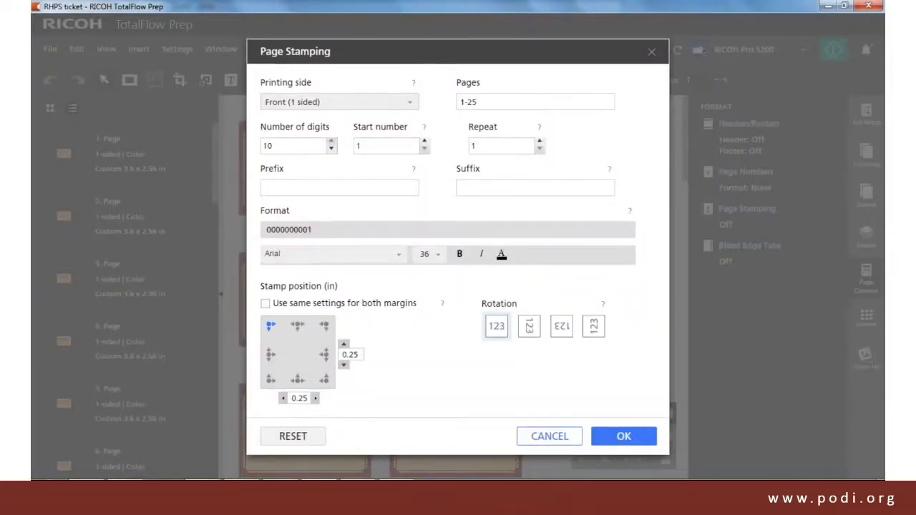
- Set the page stamp to 4 digits with the prefix "Section" for pages 1-25
{"action": "double_click", "coordinate": [307, 148]}
{"action": "type", "text": "4"}
{"action": "left_click", "coordinate": [383, 145]}
{"action": "left_click", "coordinate": [511, 148]}
{"action": "left_click", "coordinate": [299, 189]}
{"action": "type", "text": "Section"}
- Format the stamp at size 14, anchor it to the ticket's lower-left corner with a 0.5 in vertical offset, and apply it as vertical text
{"action": "left_click", "coordinate": [436, 256]}
{"action": "left_click", "coordinate": [428, 362]}
{"action": "left_click", "coordinate": [270, 379]}
{"action": "double_click", "coordinate": [359, 362]}
{"action": "type", "text": "5"}
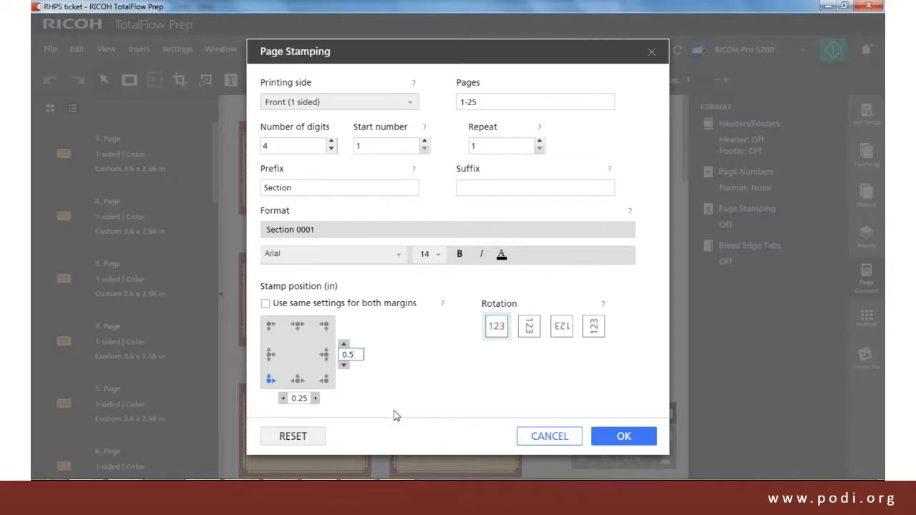
{"action": "left_click", "coordinate": [307, 399]}
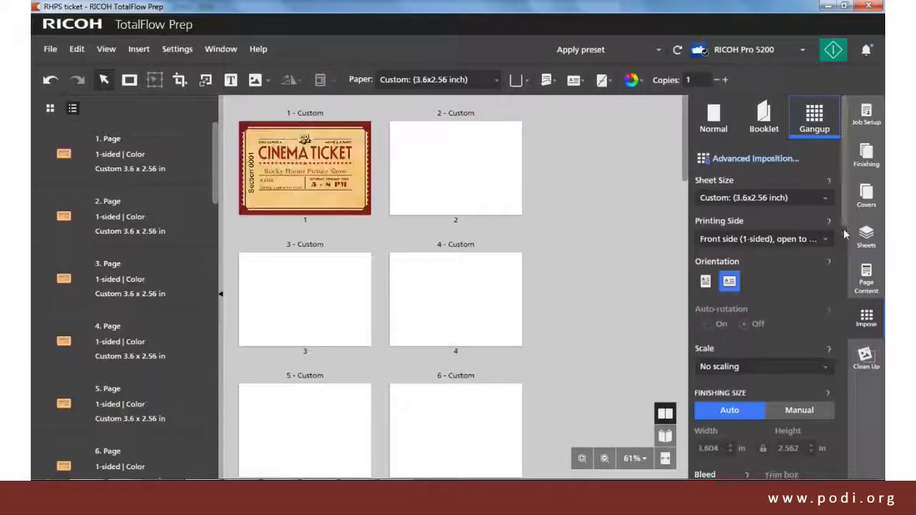
- Gang up the numbered tickets on 11x17 sheets and turn on printed marks
{"action": "mouse_move", "coordinate": [843, 228]}
{"action": "left_mouse_down"}
{"action": "mouse_move", "coordinate": [840, 255]}
{"action": "mouse_move", "coordinate": [847, 231]}
{"action": "left_mouse_up"}
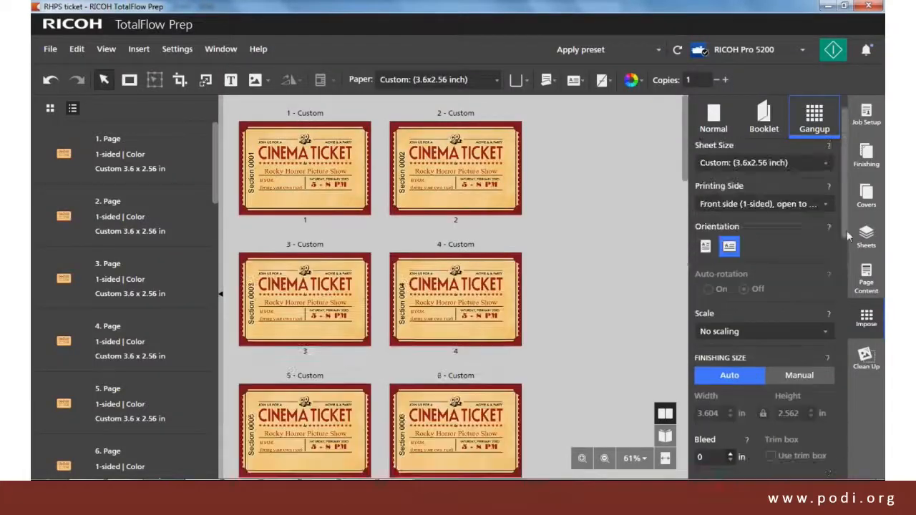
{"action": "left_click", "coordinate": [827, 163]}
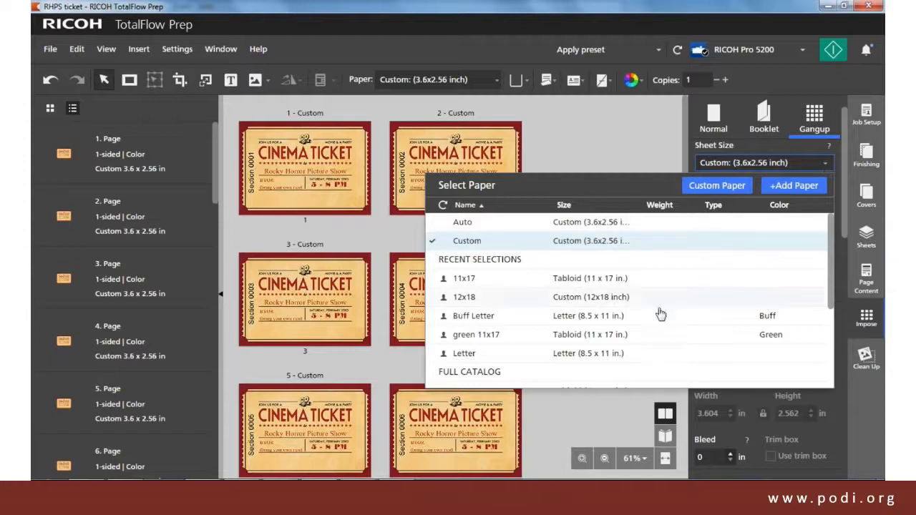
{"action": "left_click", "coordinate": [651, 278]}
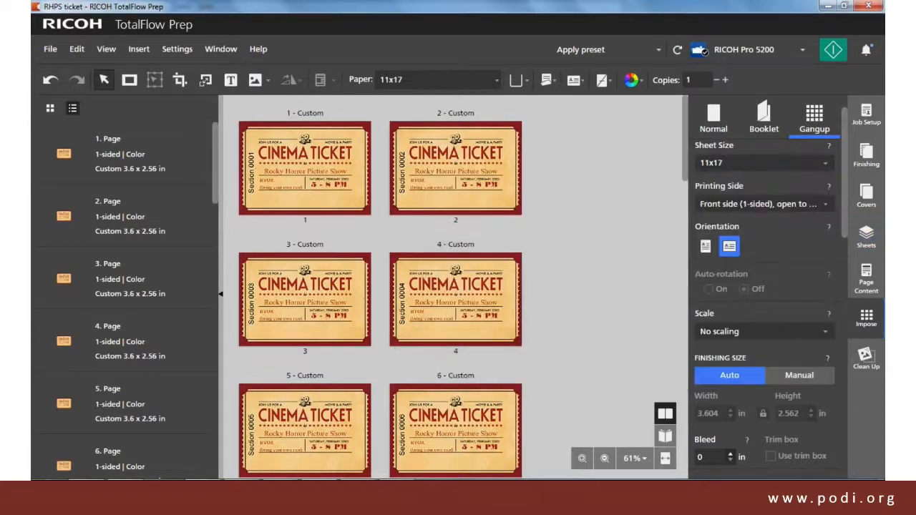
{"action": "left_click", "coordinate": [800, 388]}
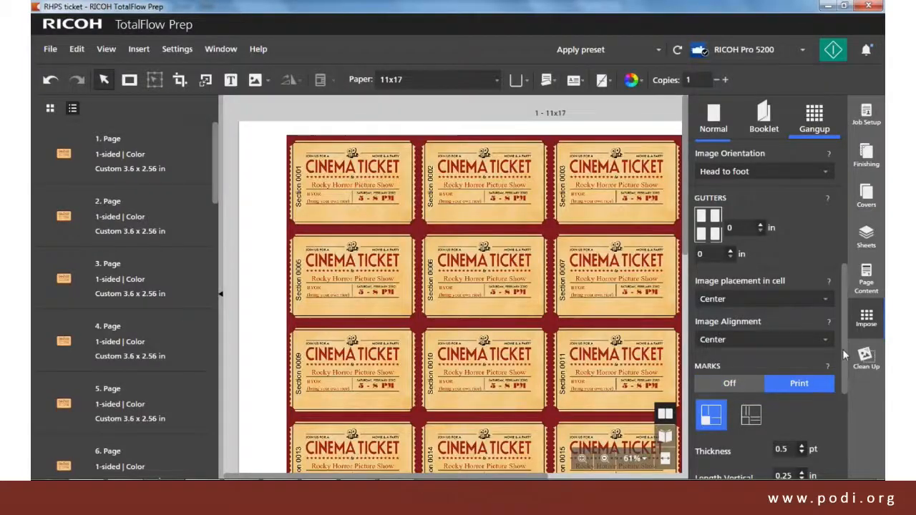